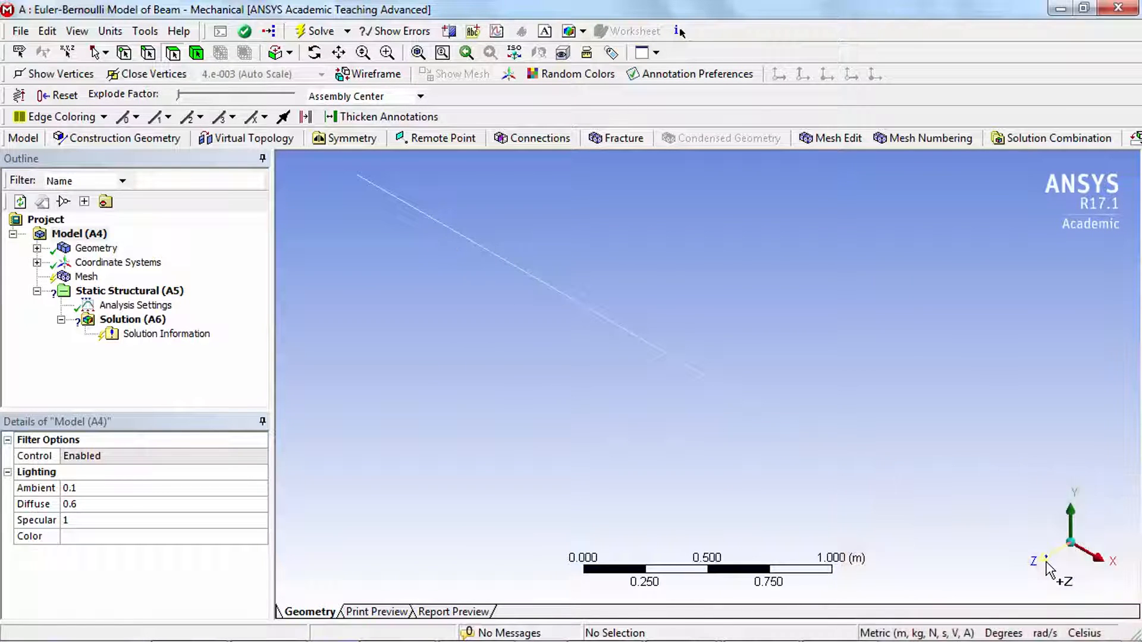
Generate the beam's mesh with the default mesh settings
{"action": "left_click", "coordinate": [1046, 562]}
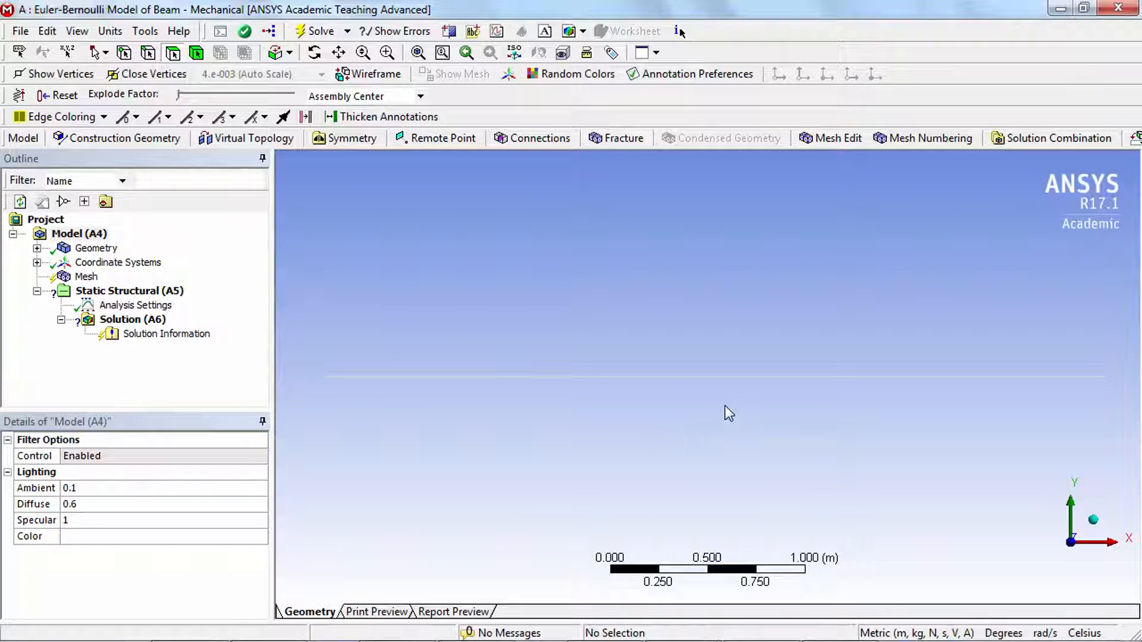
{"action": "middle_click_drag", "start_coordinate": [726, 406], "coordinate": [755, 472]}
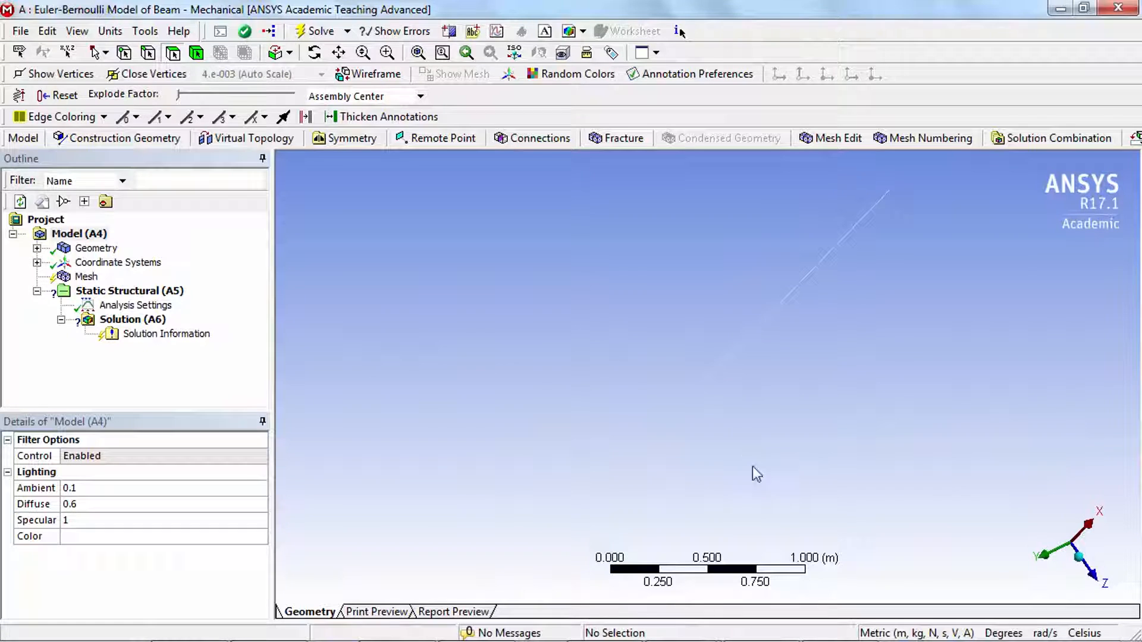
{"action": "left_click", "coordinate": [1094, 578]}
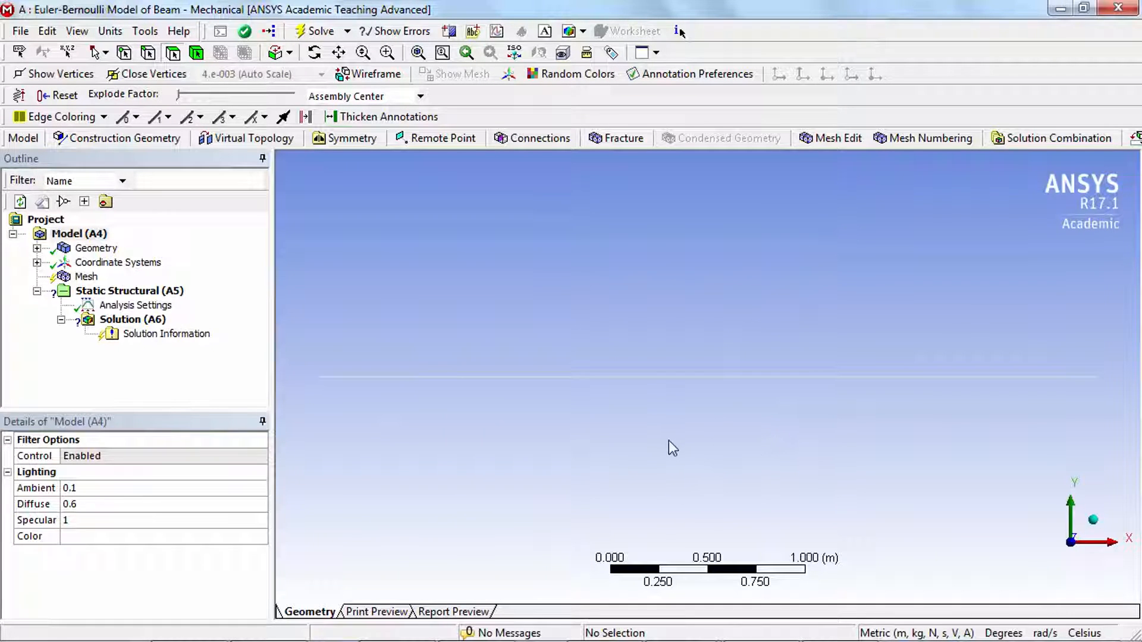
{"action": "left_click", "coordinate": [86, 278]}
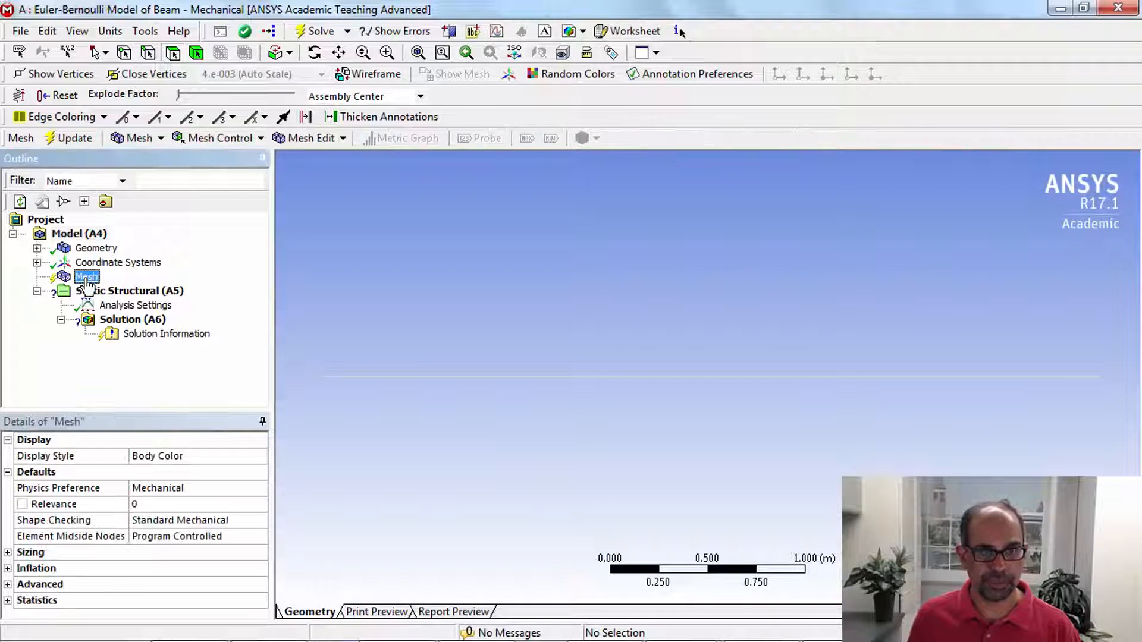
{"action": "left_click", "coordinate": [73, 139]}
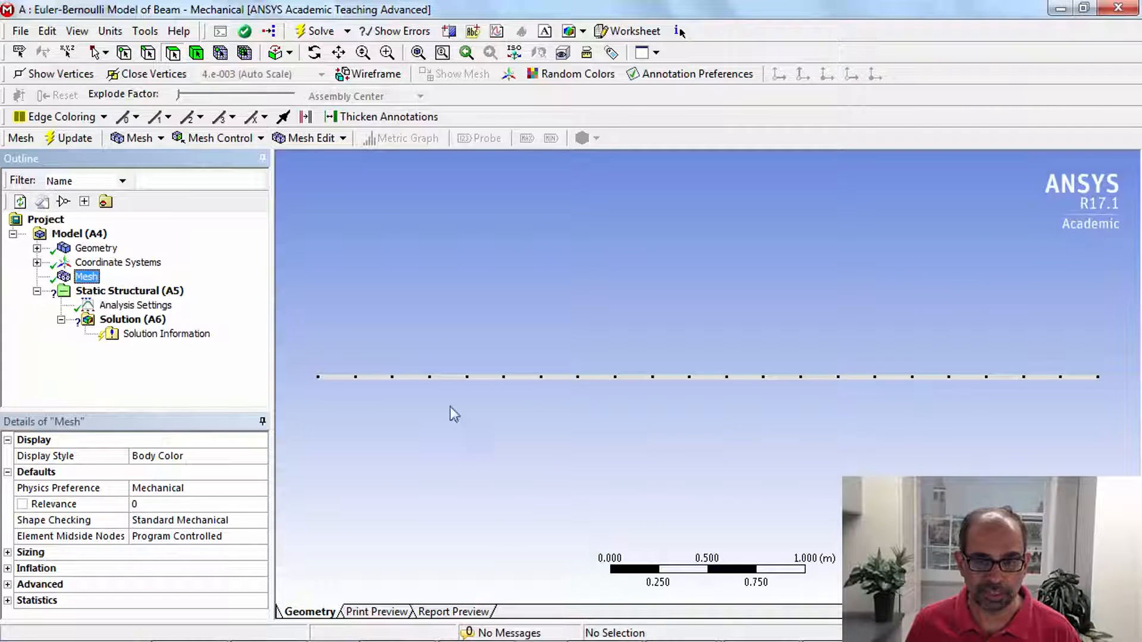
Inspect the meshed beam with the Thick Shells and Beams display turned on, and turn that display back off
{"action": "left_click", "coordinate": [80, 33]}
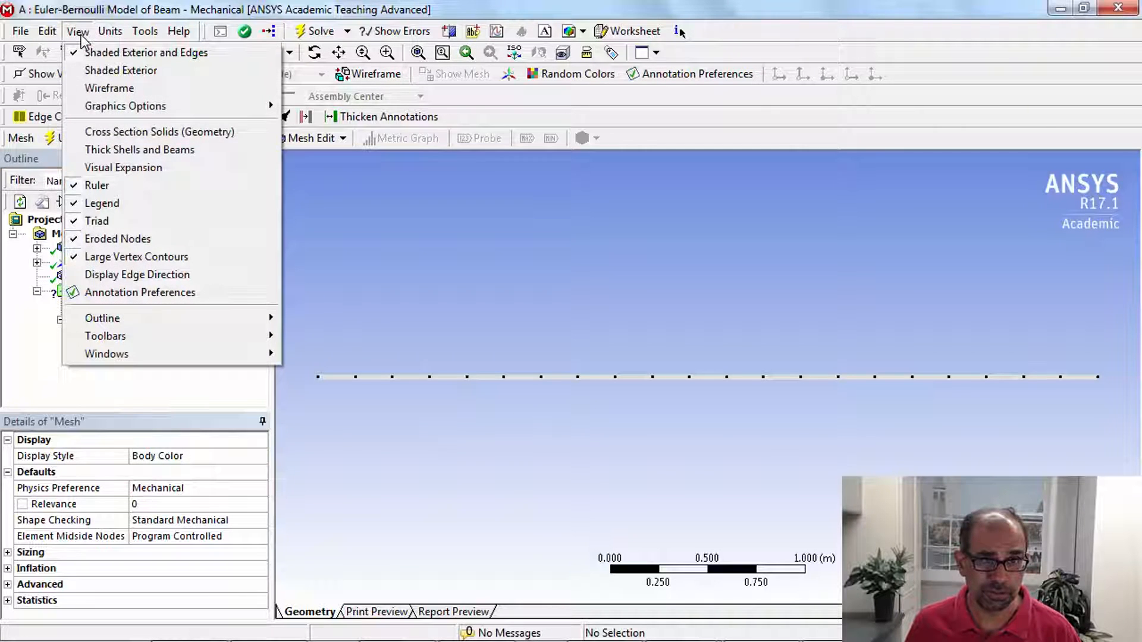
{"action": "left_click", "coordinate": [101, 148]}
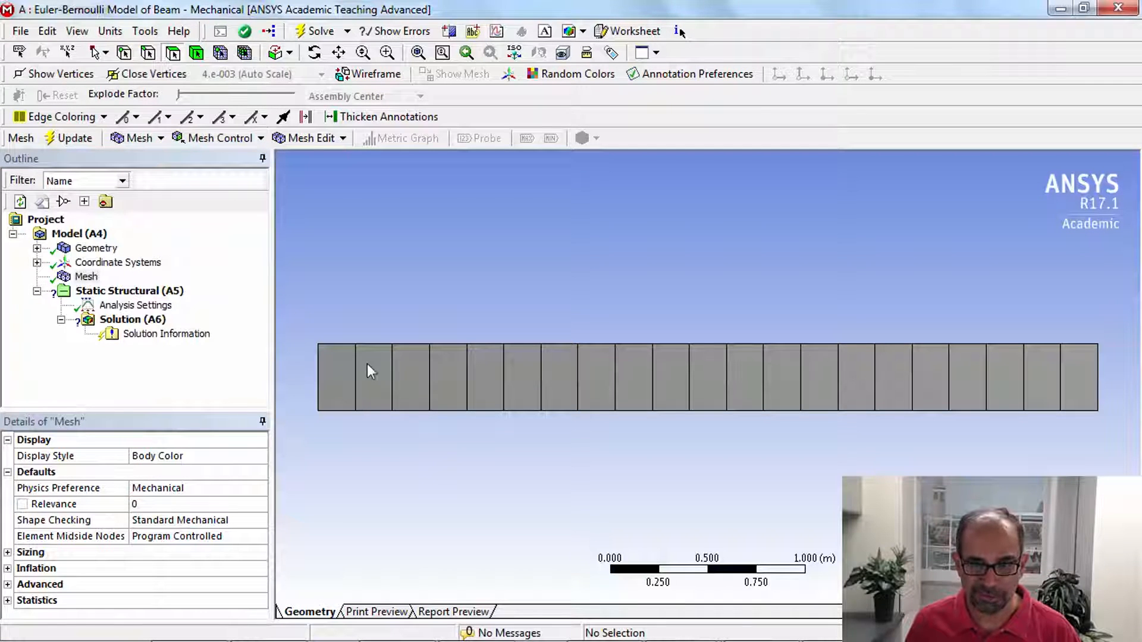
{"action": "middle_click_drag", "start_coordinate": [687, 437], "coordinate": [623, 462]}
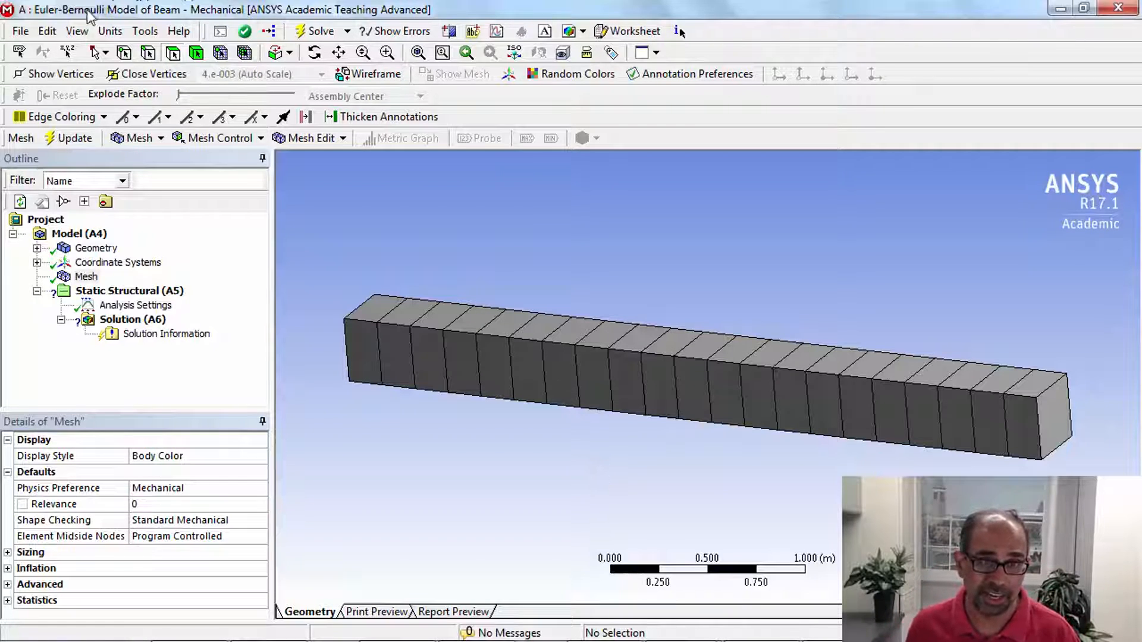
{"action": "left_click", "coordinate": [76, 33]}
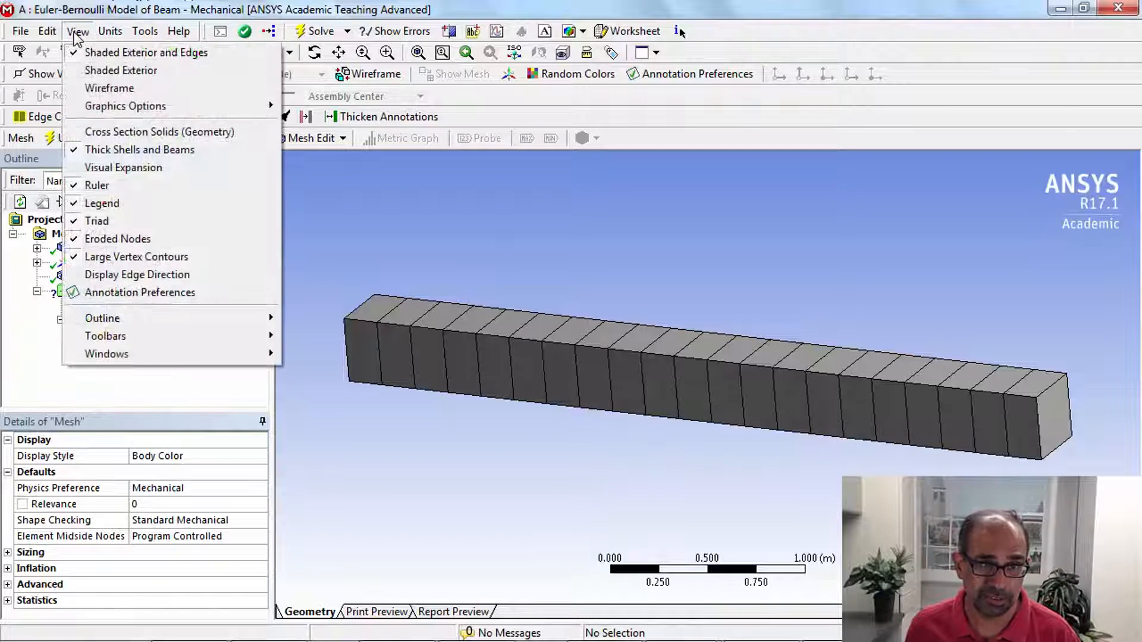
{"action": "left_click", "coordinate": [107, 151]}
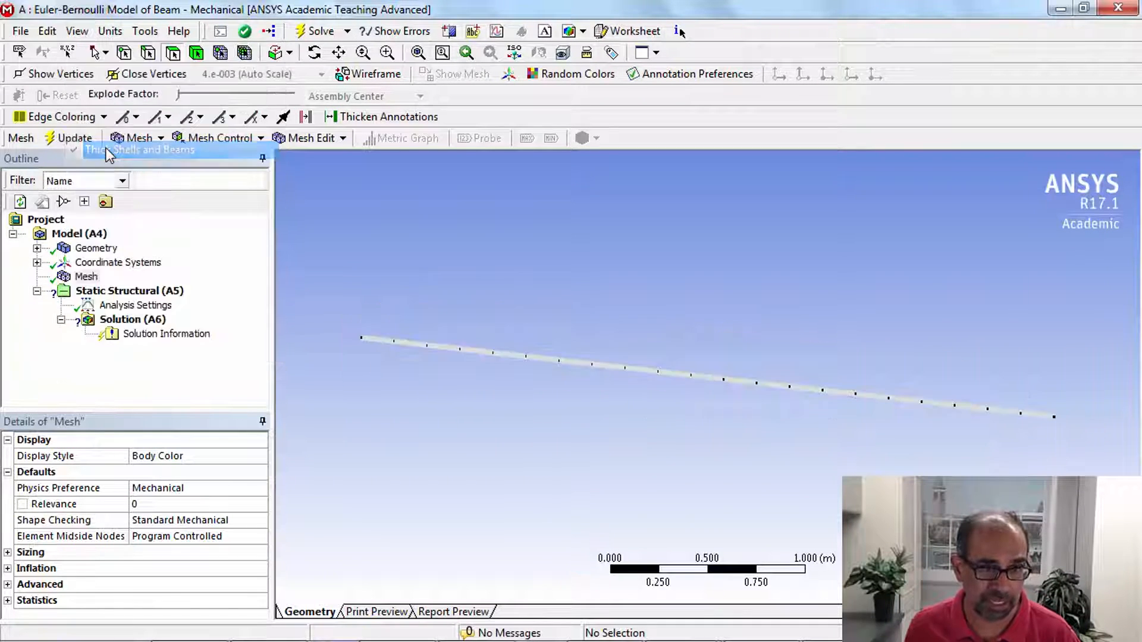
{"action": "left_click", "coordinate": [1064, 562]}
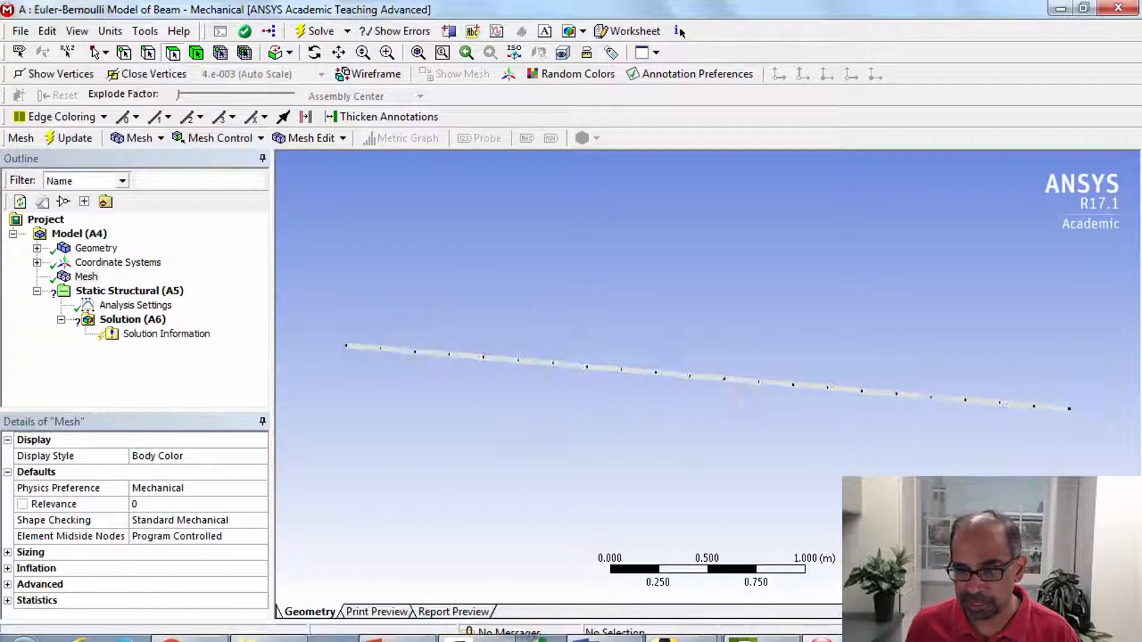
Add a Sizing mesh control and scope it to the beam's single edge
{"action": "left_click", "coordinate": [86, 277]}
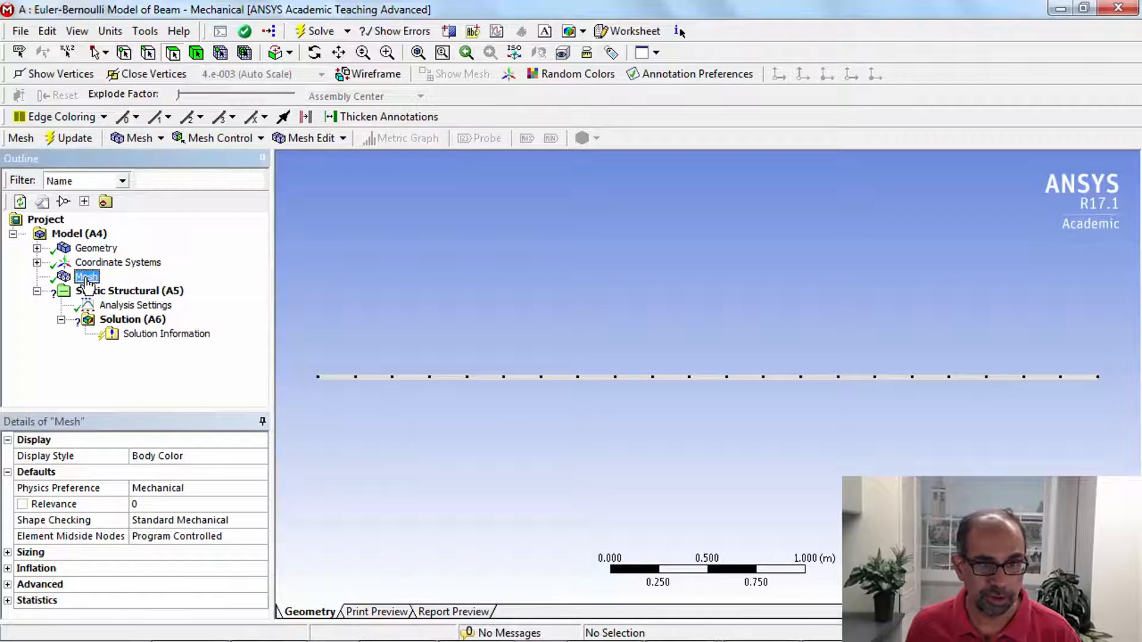
{"action": "left_click", "coordinate": [245, 140]}
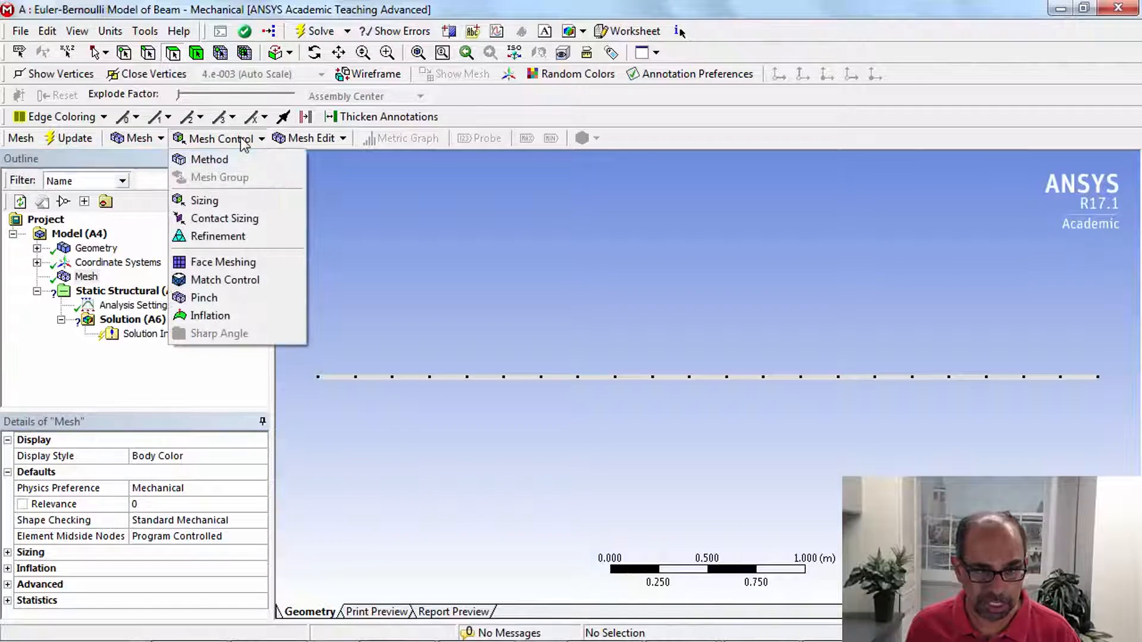
{"action": "left_click", "coordinate": [231, 197]}
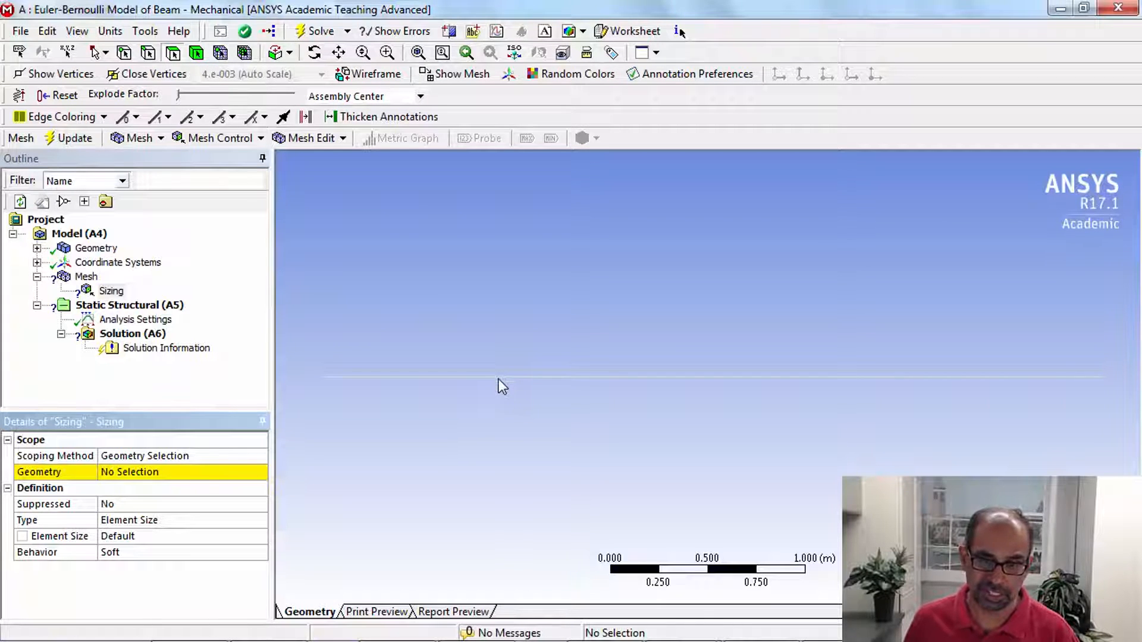
{"action": "left_click", "coordinate": [148, 54]}
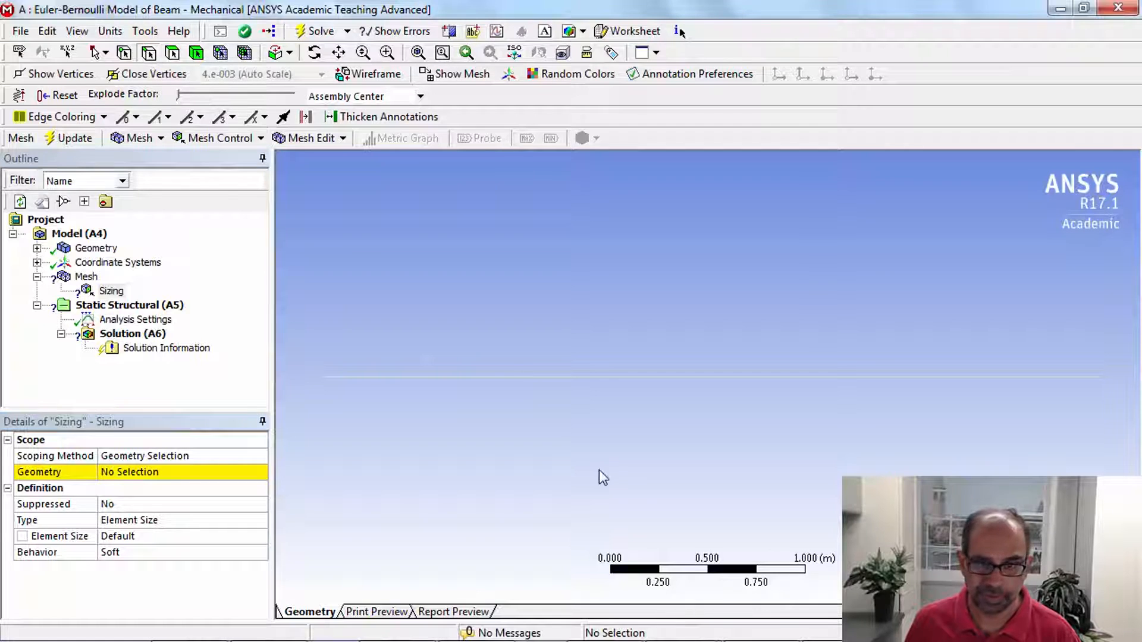
{"action": "left_click", "coordinate": [599, 377]}
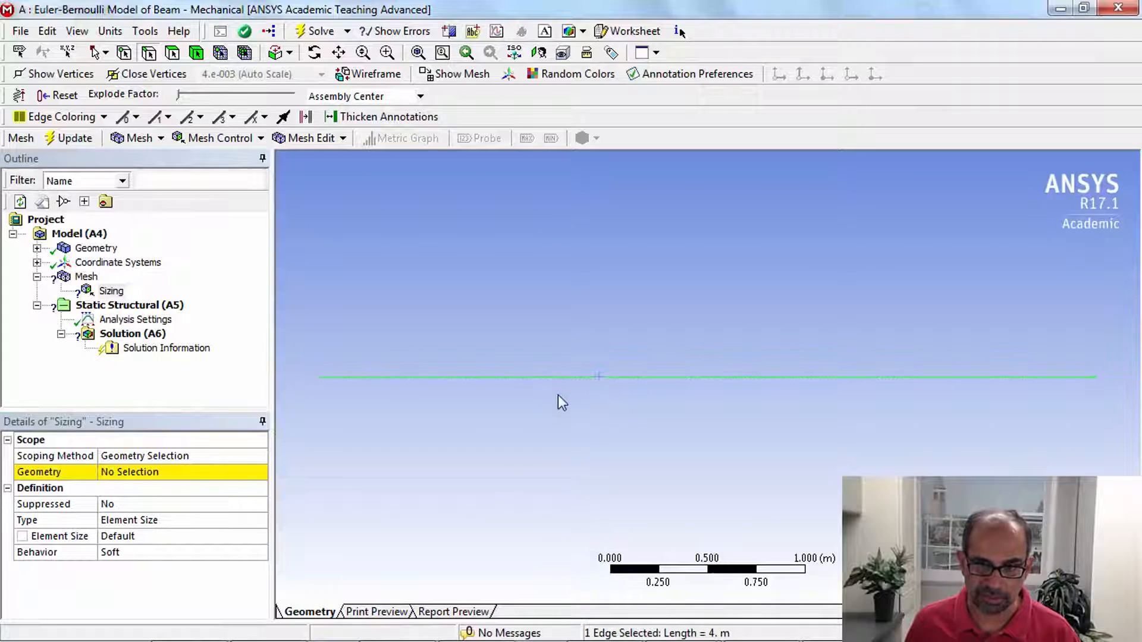
{"action": "left_click", "coordinate": [110, 471]}
{"action": "left_click", "coordinate": [122, 471]}
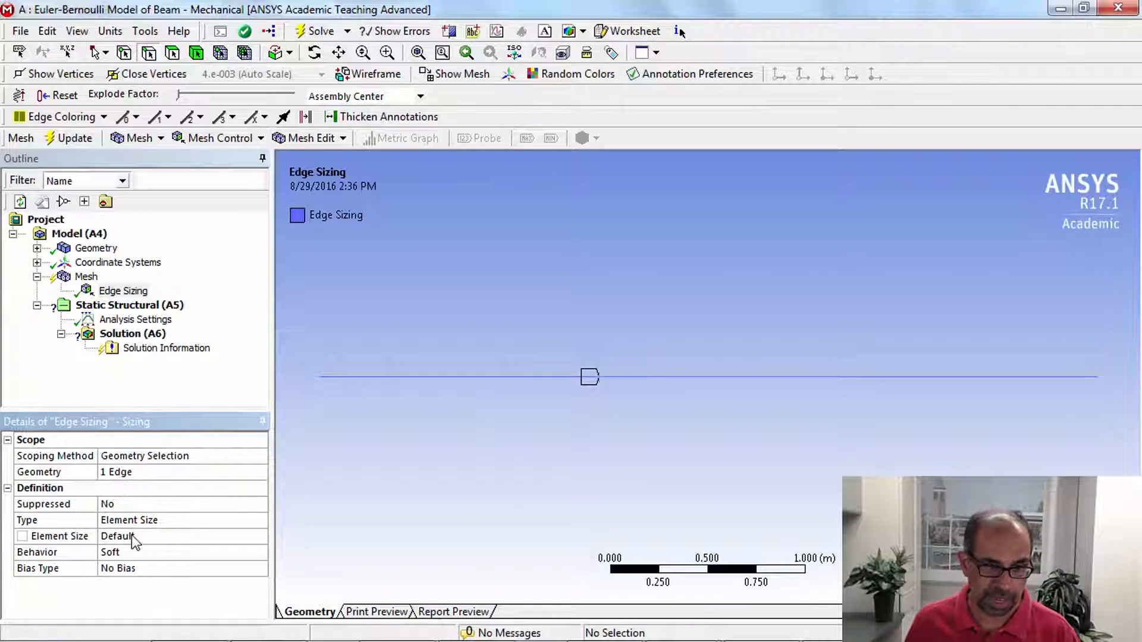
Define the edge sizing by Number of Divisions with 2 divisions, and set its behavior to Hard
{"action": "left_click", "coordinate": [155, 523]}
{"action": "left_click", "coordinate": [260, 521]}
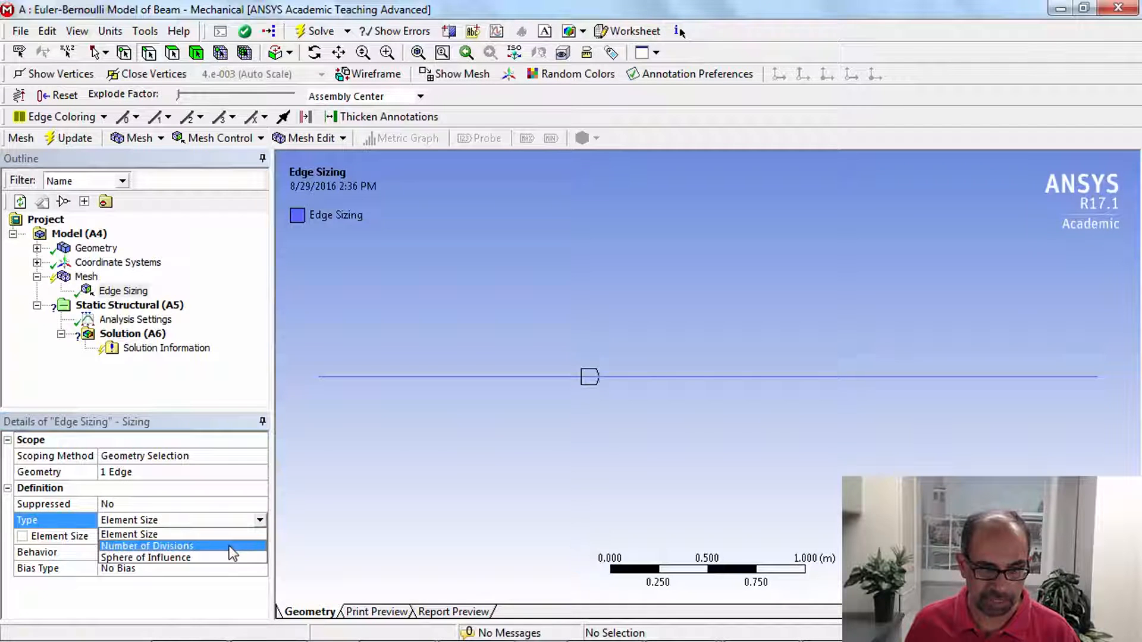
{"action": "left_click", "coordinate": [231, 546]}
{"action": "left_click", "coordinate": [180, 536]}
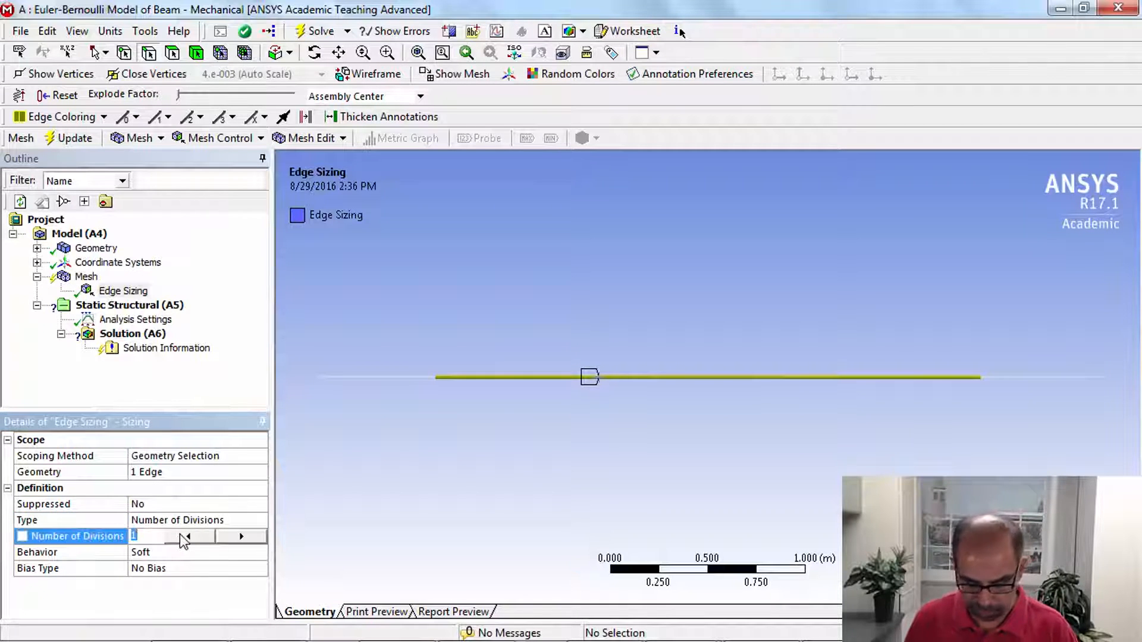
{"action": "type", "text": "2"}
{"action": "key", "text": "Return"}
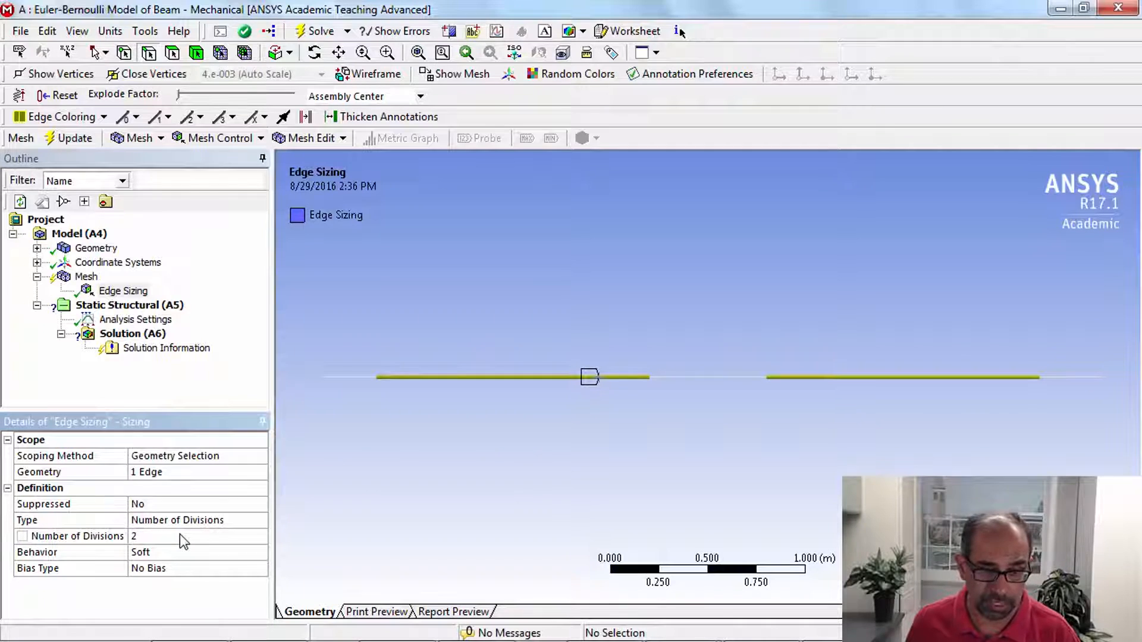
{"action": "left_click", "coordinate": [169, 553]}
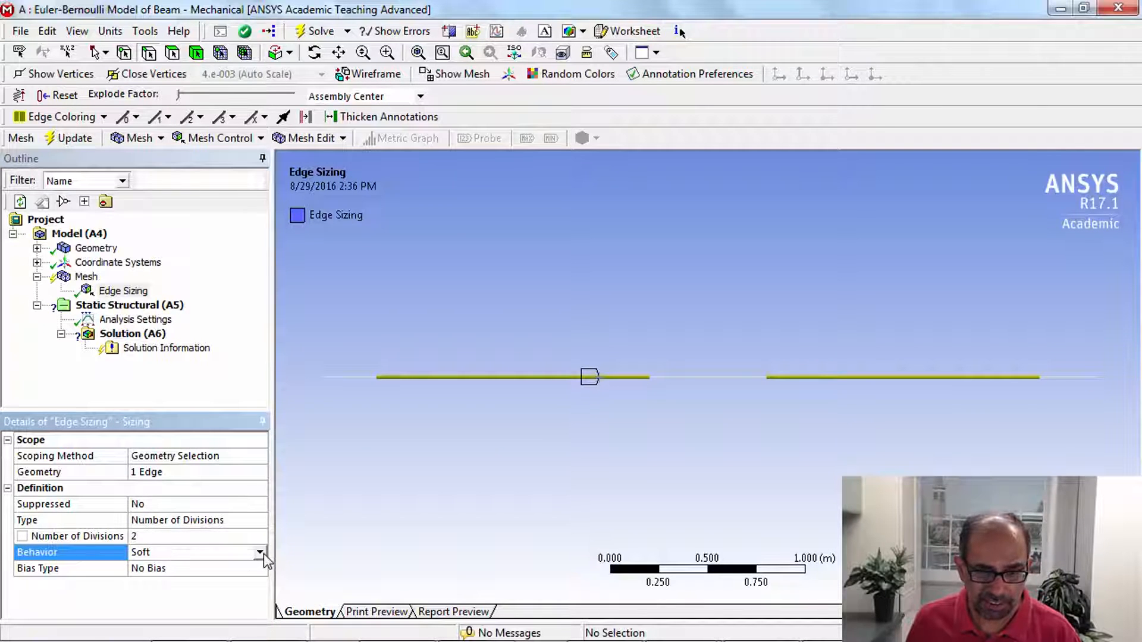
{"action": "left_click", "coordinate": [263, 554]}
{"action": "left_click", "coordinate": [232, 577]}
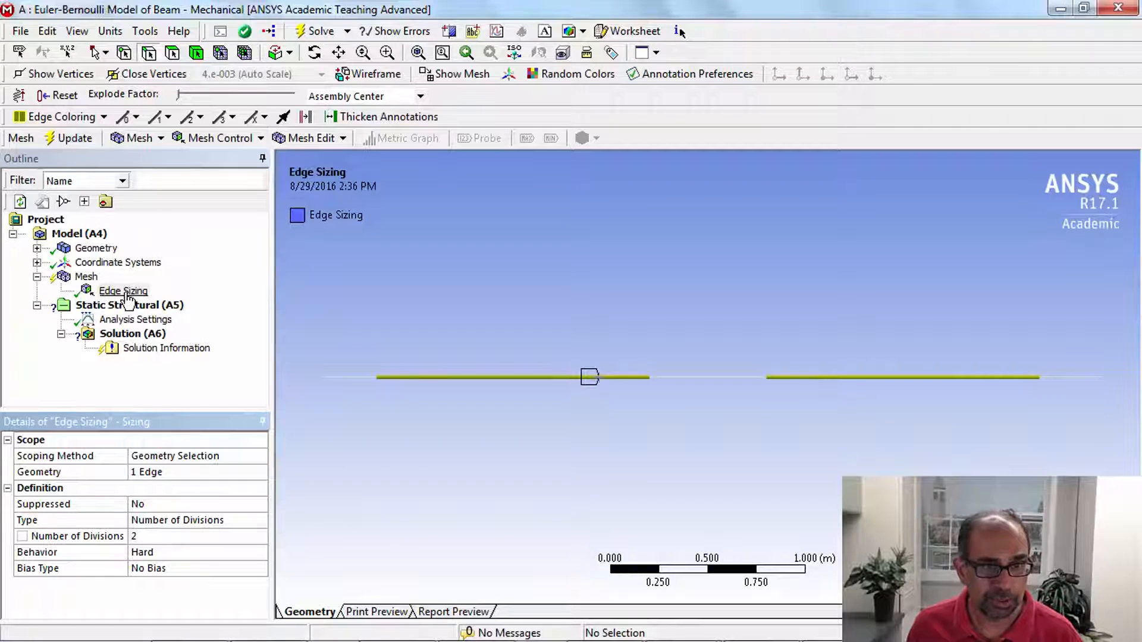
Update the mesh with the edge sizing and show the mesh statistics for nodes and elements
{"action": "left_click", "coordinate": [83, 138]}
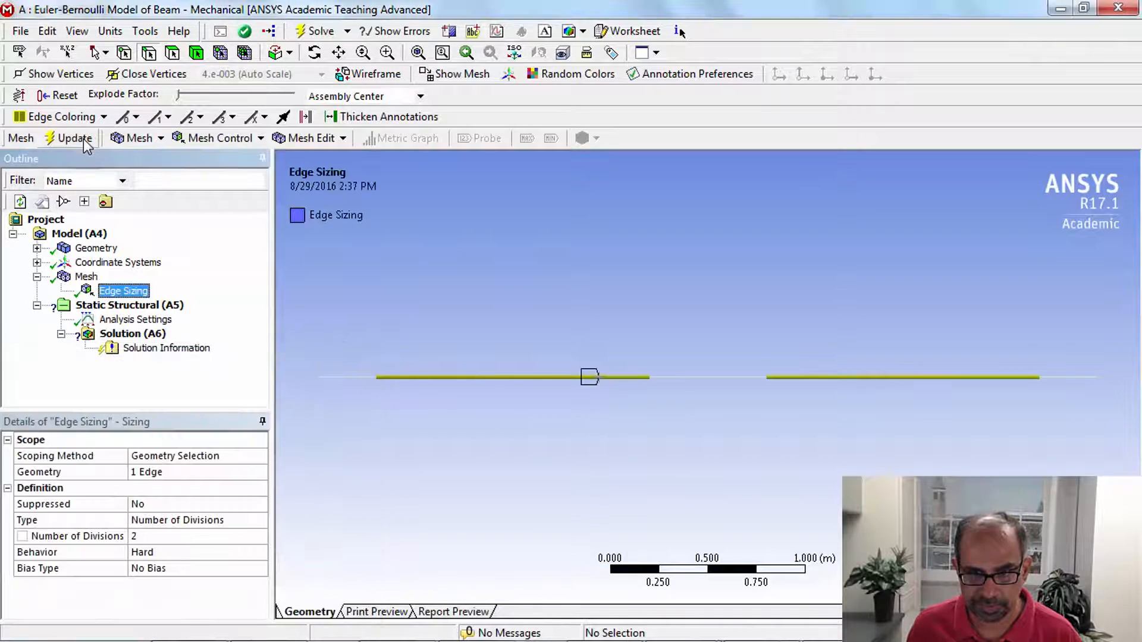
{"action": "left_click", "coordinate": [89, 277]}
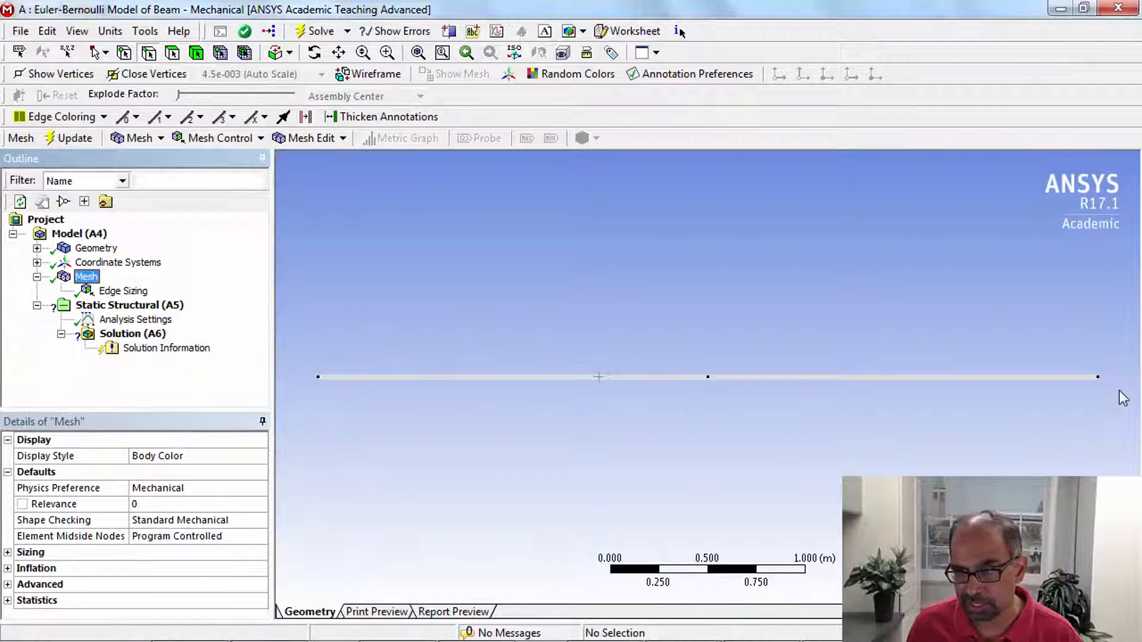
{"action": "left_click", "coordinate": [8, 601]}
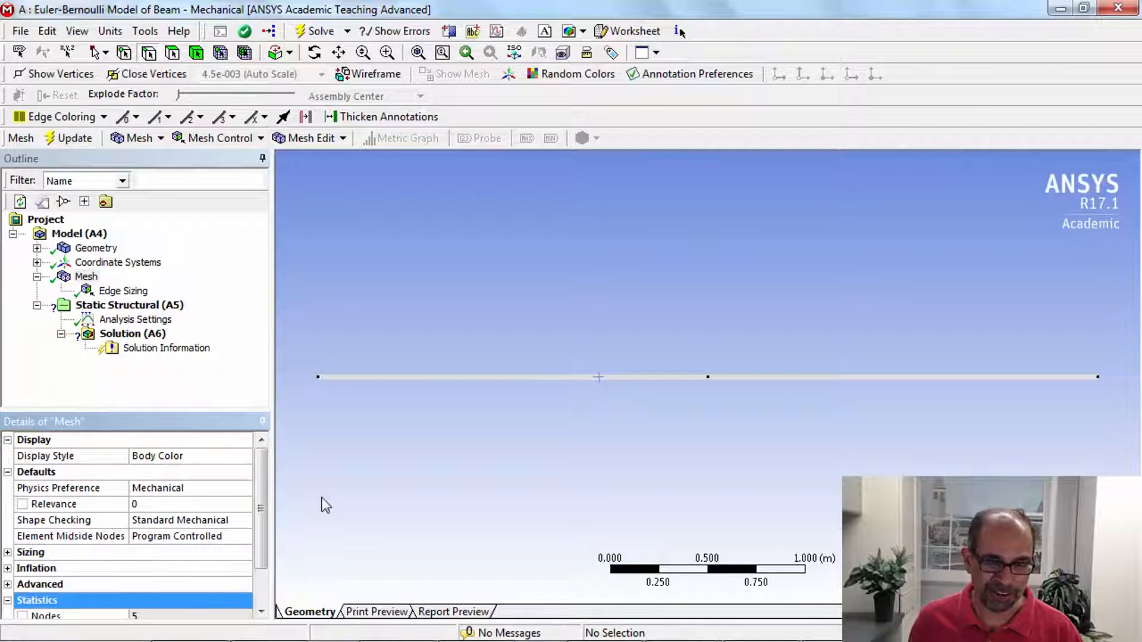
{"action": "scroll", "coordinate": [258, 498], "scroll_direction": "down", "scroll_amount": 1}
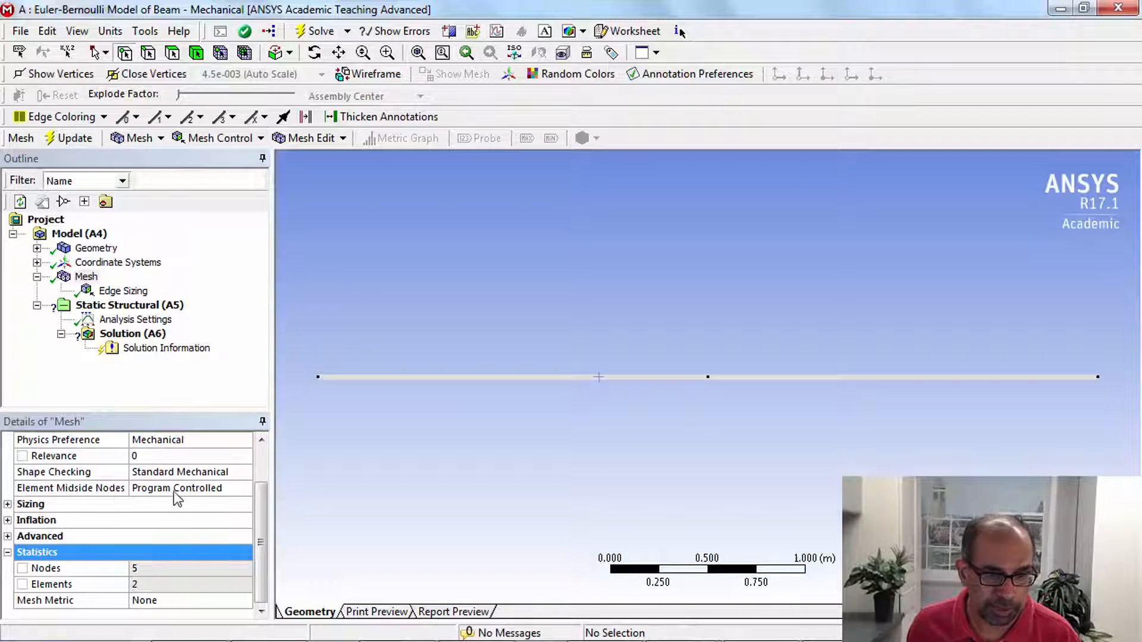
Set Element Midside Nodes to Dropped, update the mesh and check its node and element statistics
{"action": "left_click", "coordinate": [210, 491]}
{"action": "left_click", "coordinate": [244, 490]}
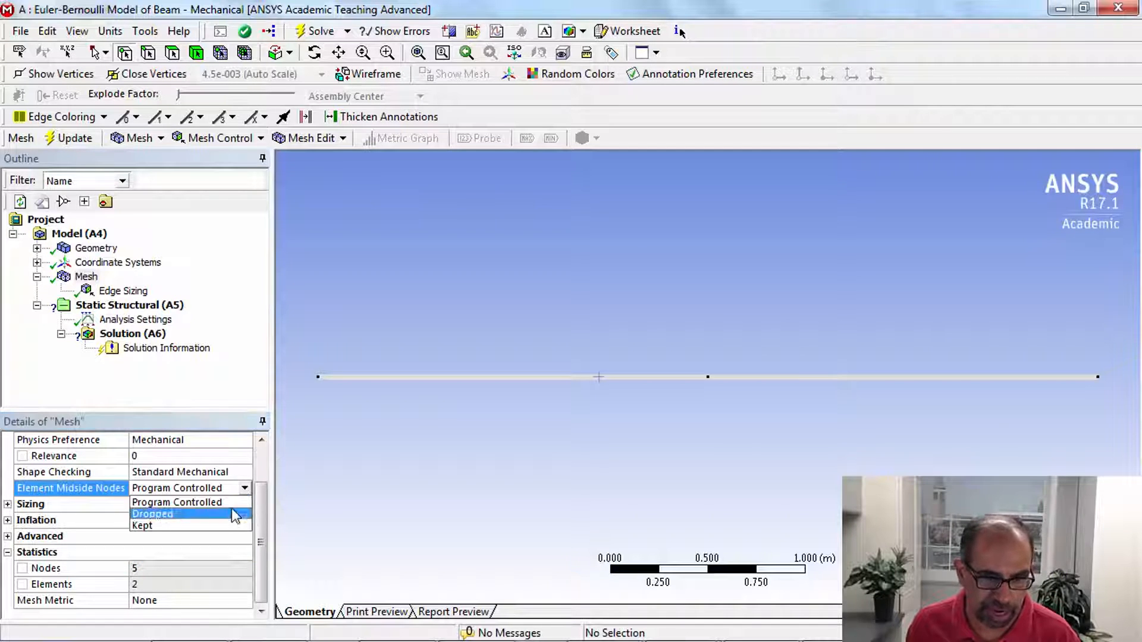
{"action": "left_click", "coordinate": [230, 512]}
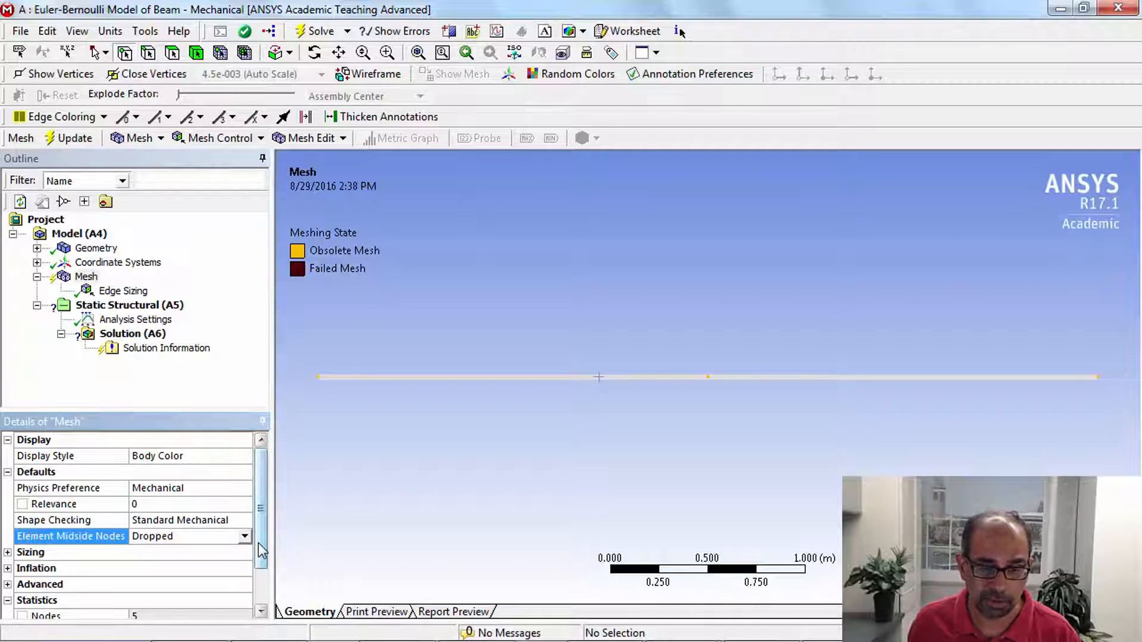
{"action": "left_click_drag", "start_coordinate": [258, 544], "coordinate": [259, 555]}
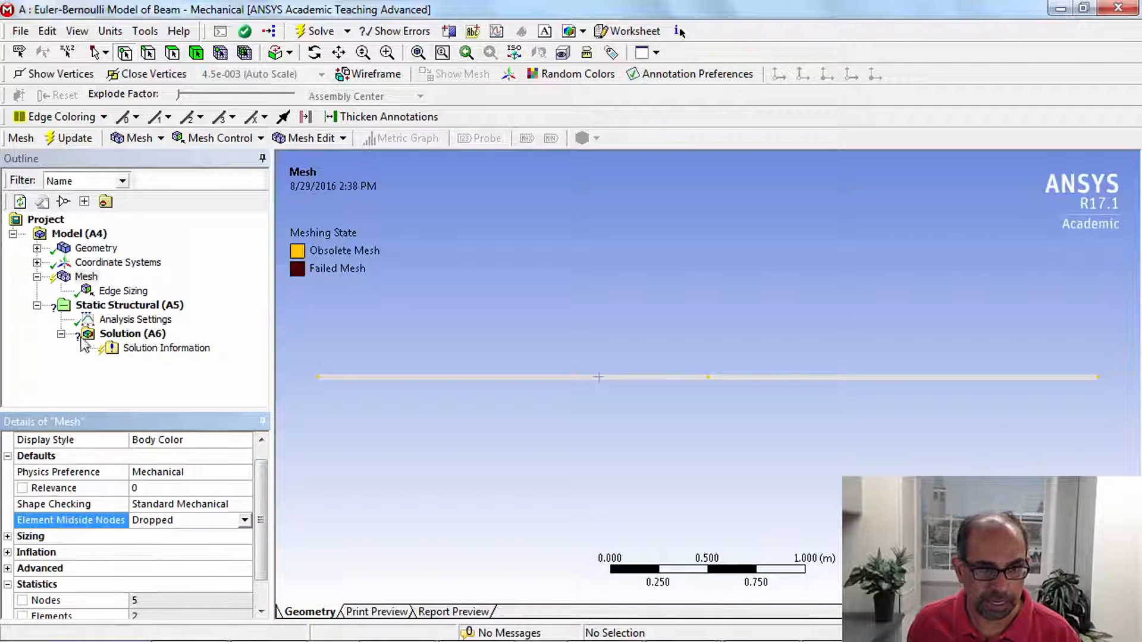
{"action": "left_click", "coordinate": [73, 138]}
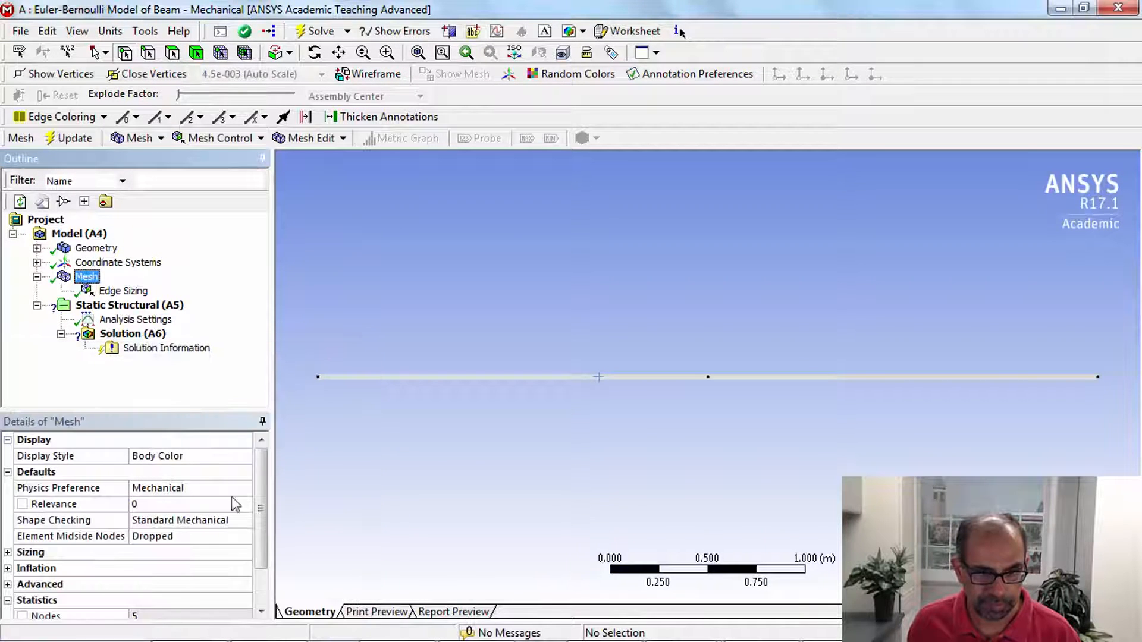
{"action": "left_click_drag", "start_coordinate": [260, 508], "coordinate": [260, 543]}
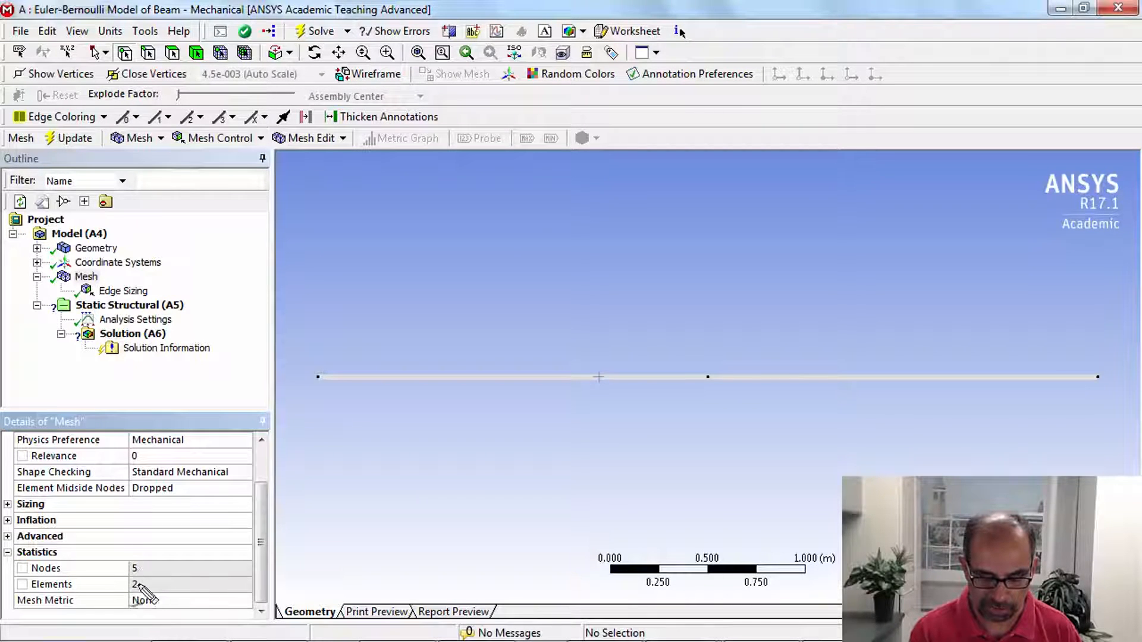
{"action": "left_click_drag", "start_coordinate": [130, 572], "coordinate": [157, 560]}
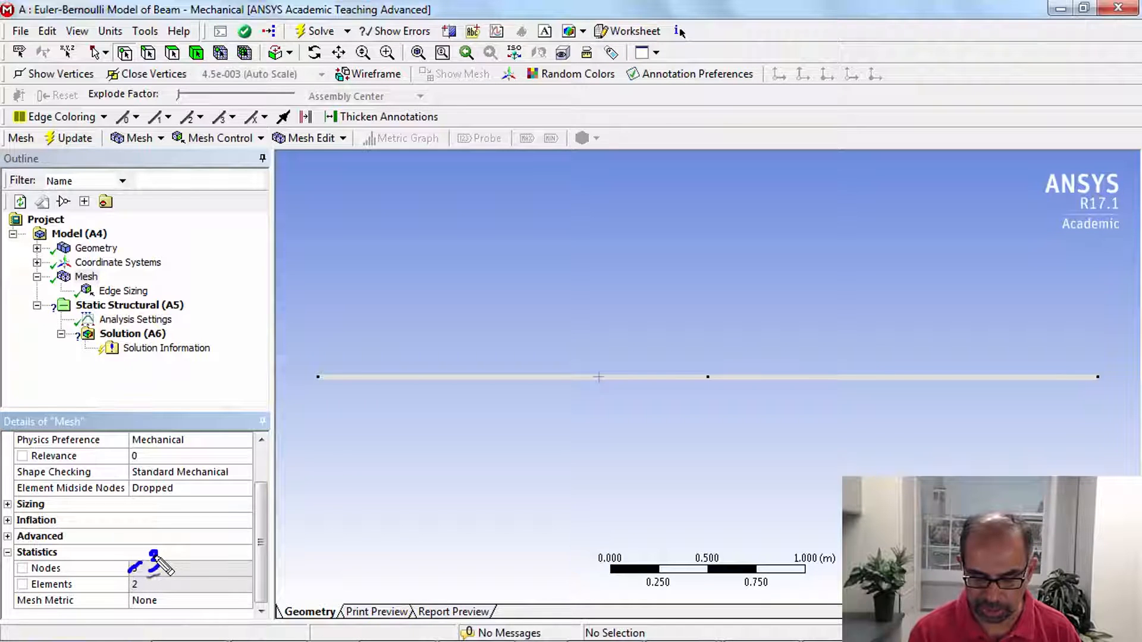
{"action": "left_click_drag", "start_coordinate": [314, 397], "coordinate": [328, 421]}
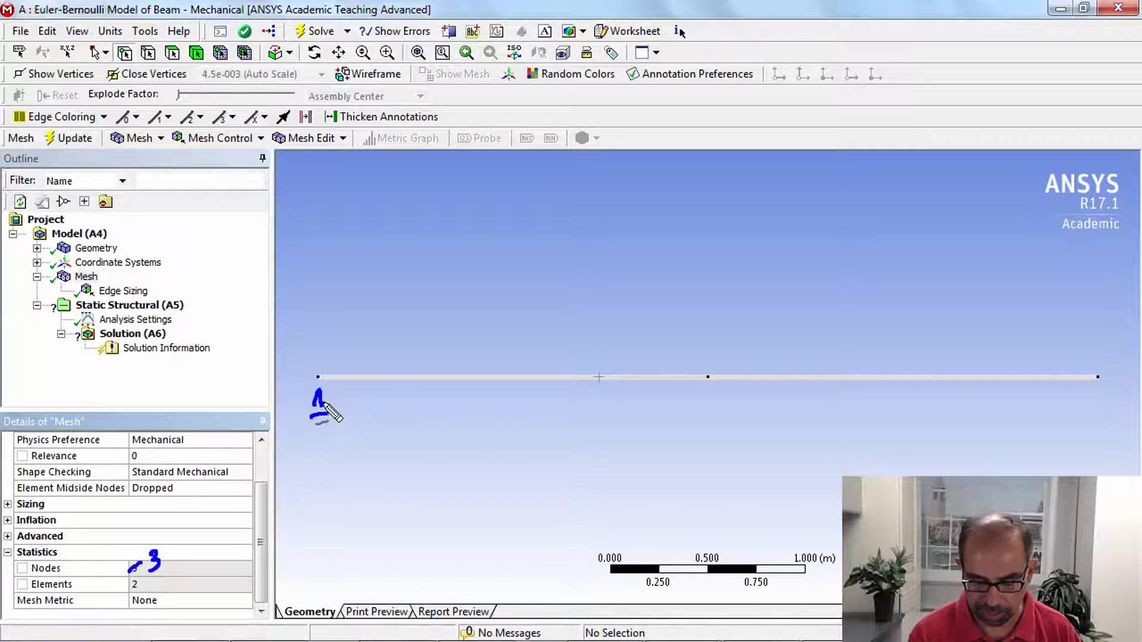
{"action": "left_click_drag", "start_coordinate": [702, 394], "coordinate": [712, 403]}
{"action": "left_click_drag", "start_coordinate": [696, 424], "coordinate": [721, 405]}
{"action": "mouse_move", "coordinate": [1087, 394]}
{"action": "left_mouse_down"}
{"action": "mouse_move", "coordinate": [1099, 401]}
{"action": "mouse_move", "coordinate": [1087, 411]}
{"action": "left_mouse_up"}
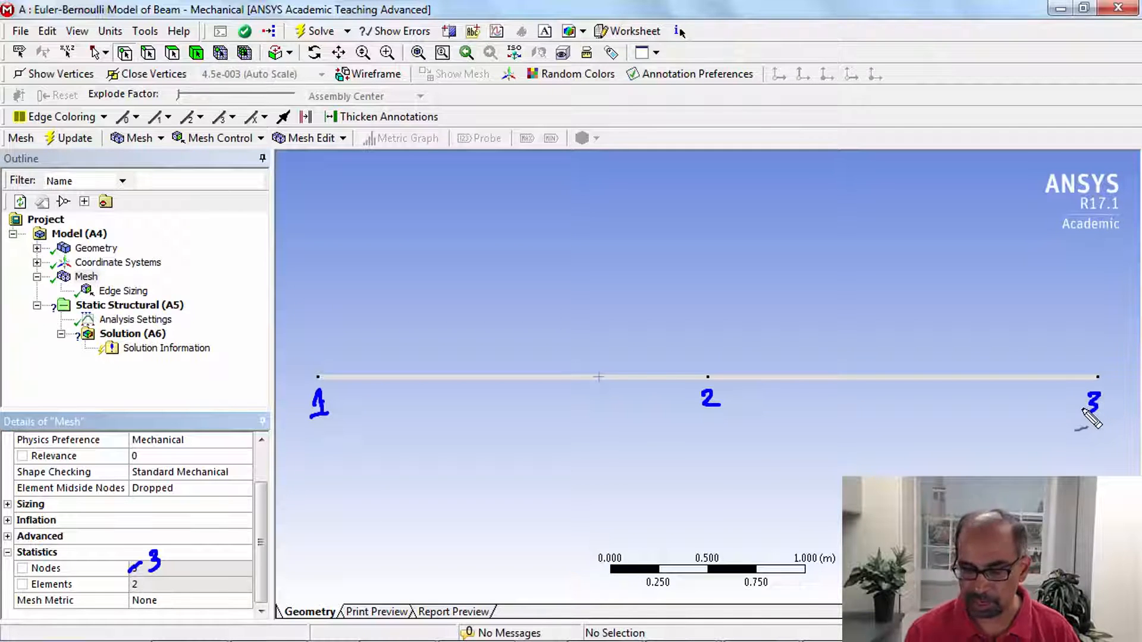